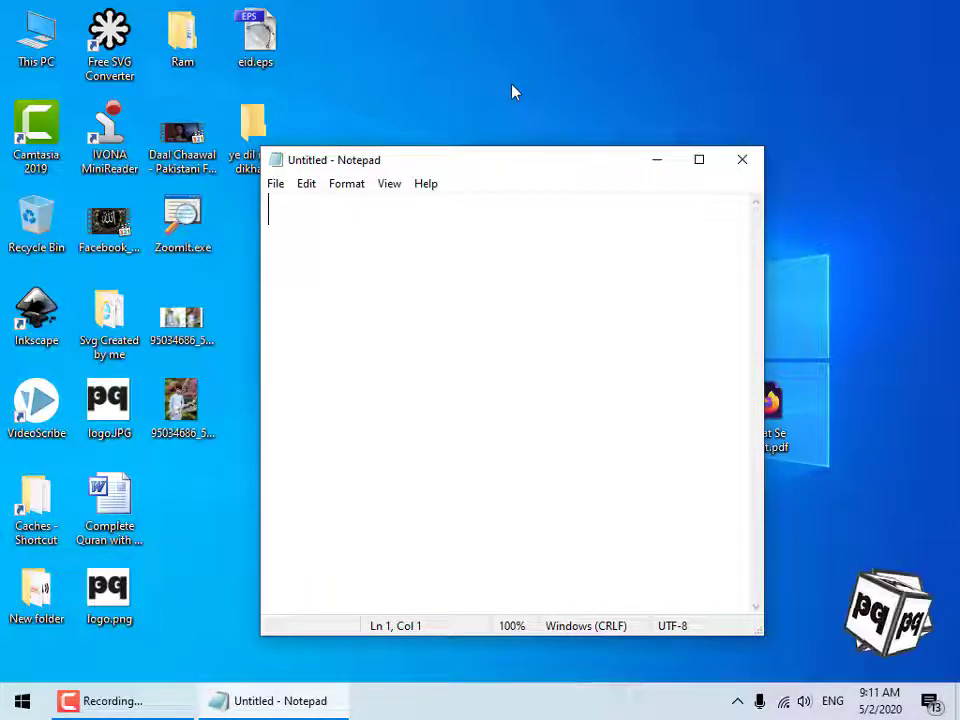
- Type five record lines: the student's name, father's name, Class 10, roll no 1 and GHS Hazro
{"action": "type", "text": "name: ali"}
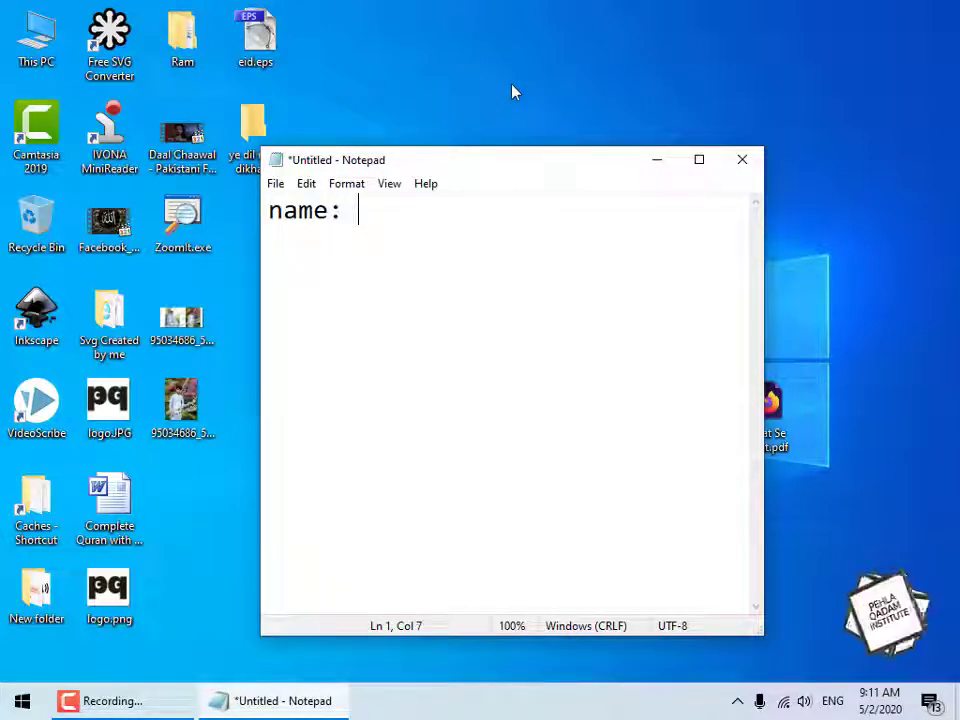
{"action": "key", "text": "Return"}
{"action": "type", "text": "father"}
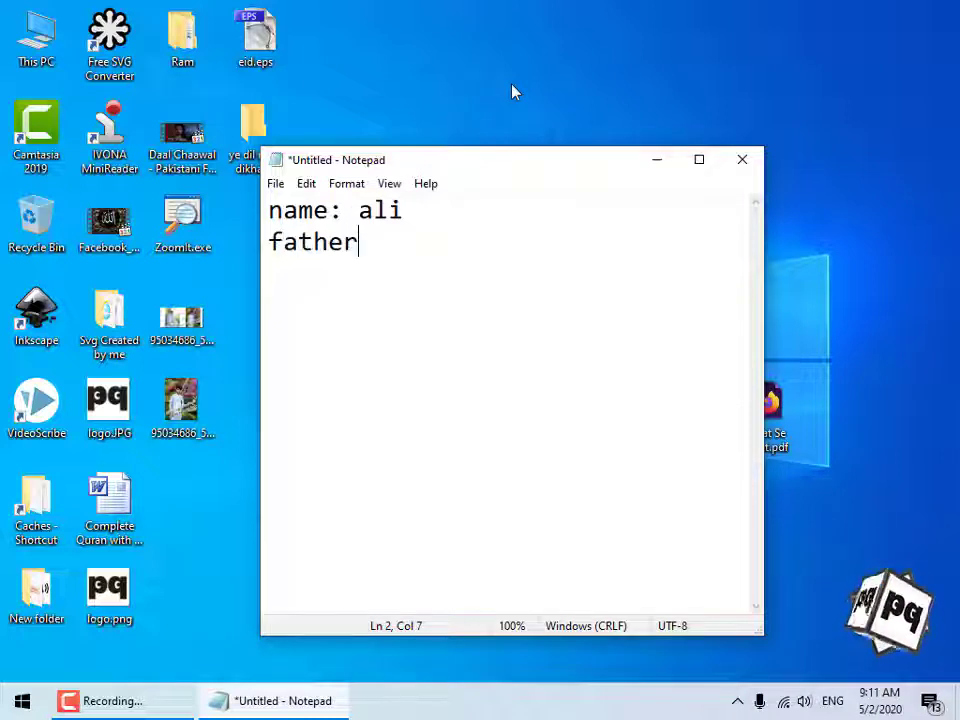
{"action": "type", "text": " name: "}
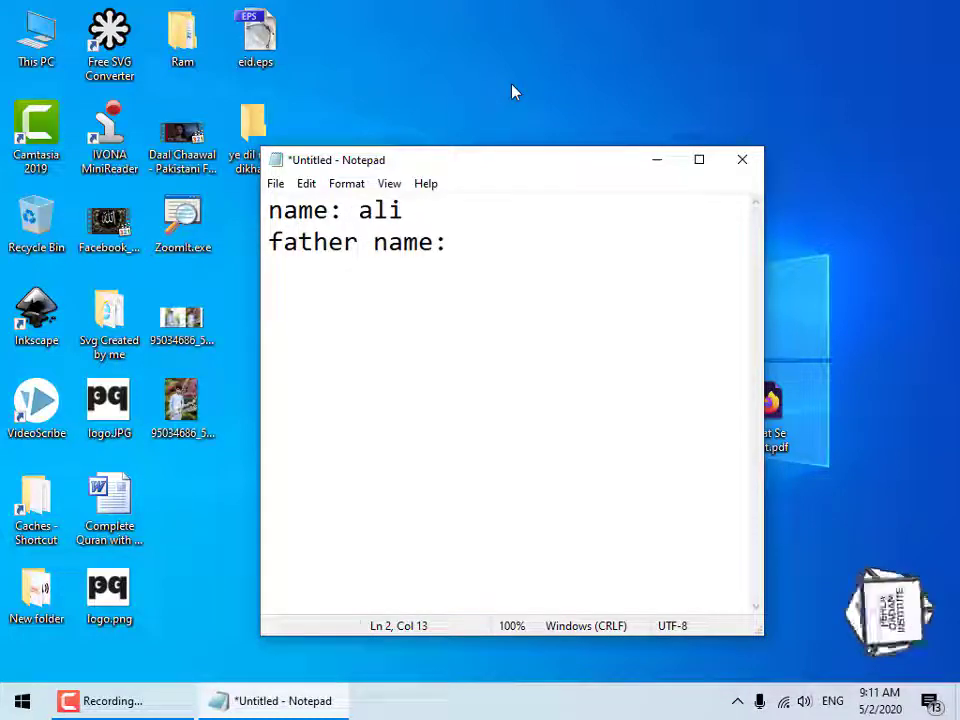
{"action": "type", "text": "Saleem"}
{"action": "key", "text": "Return"}
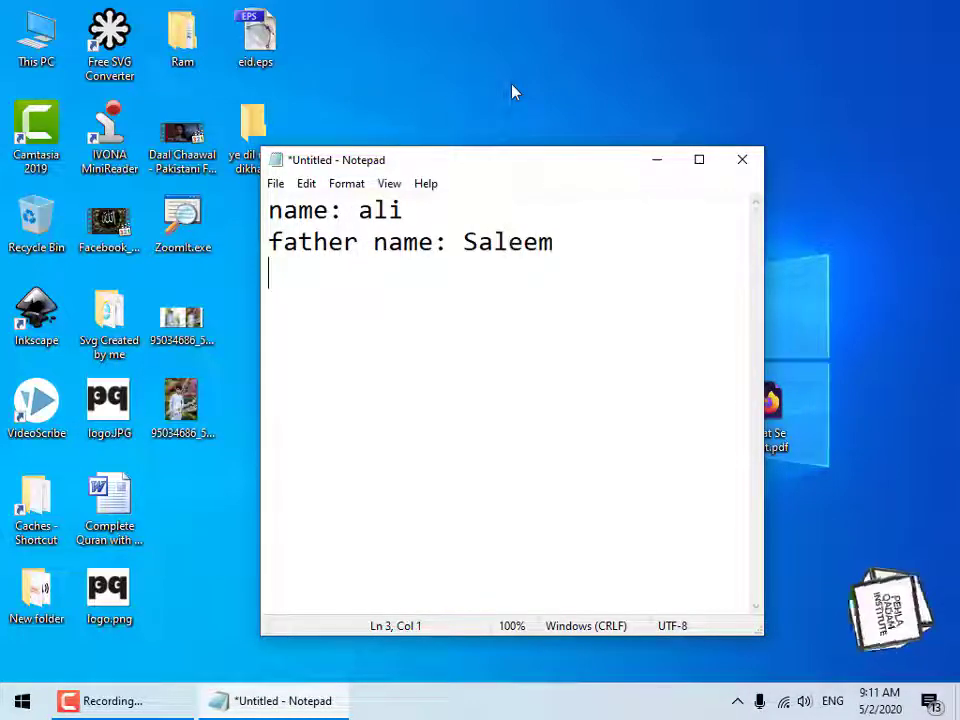
{"action": "type", "text": "Class "}
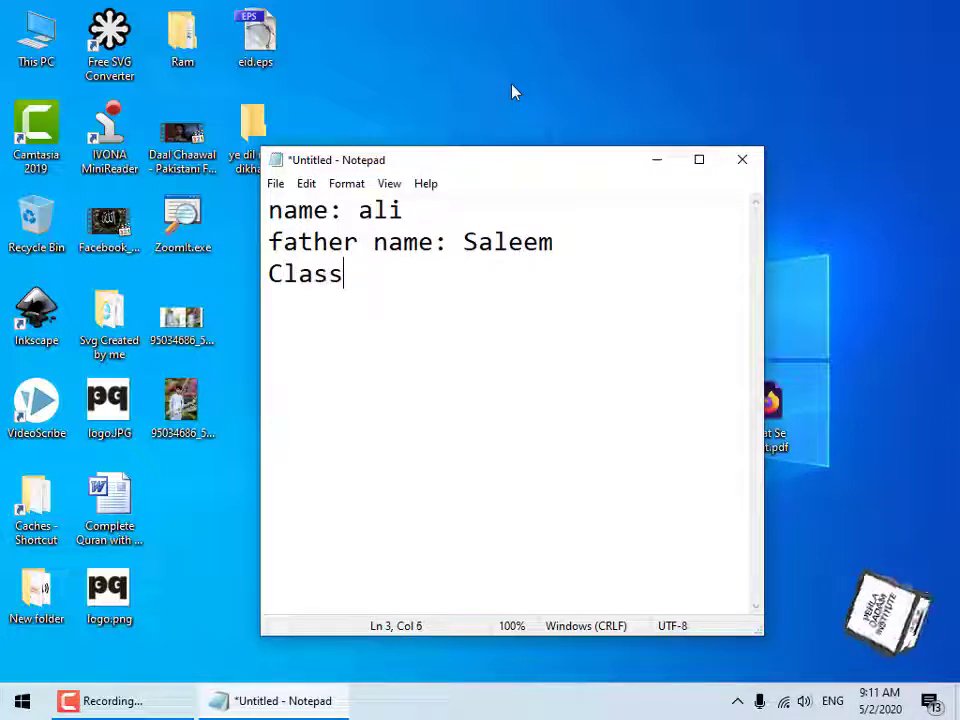
{"action": "type", "text": "10"}
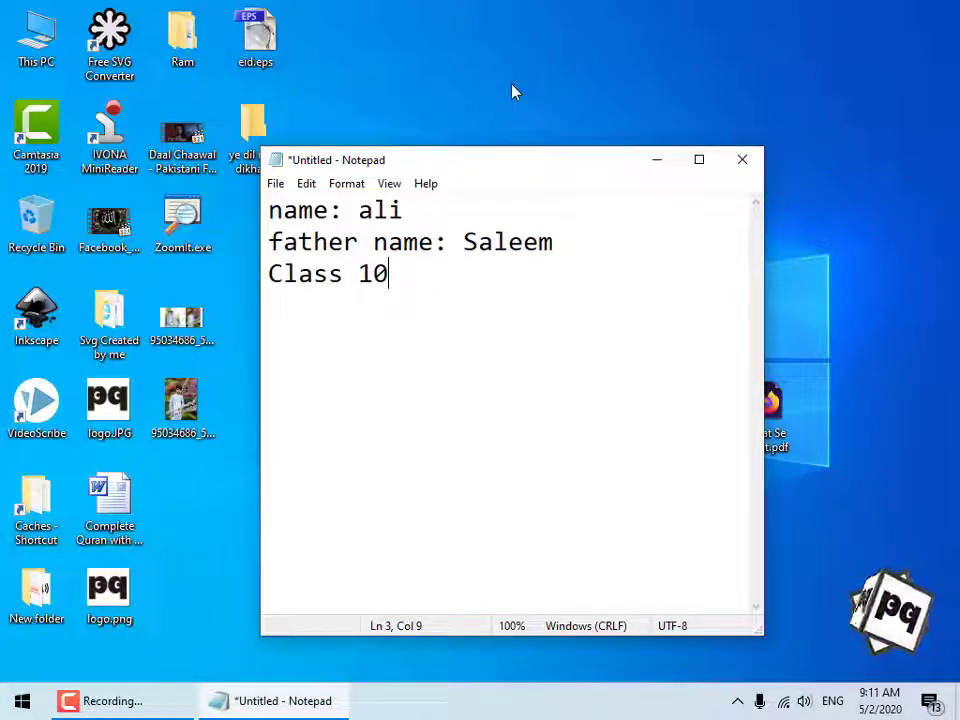
{"action": "key", "text": "Return"}
{"action": "type", "text": "roll no"}
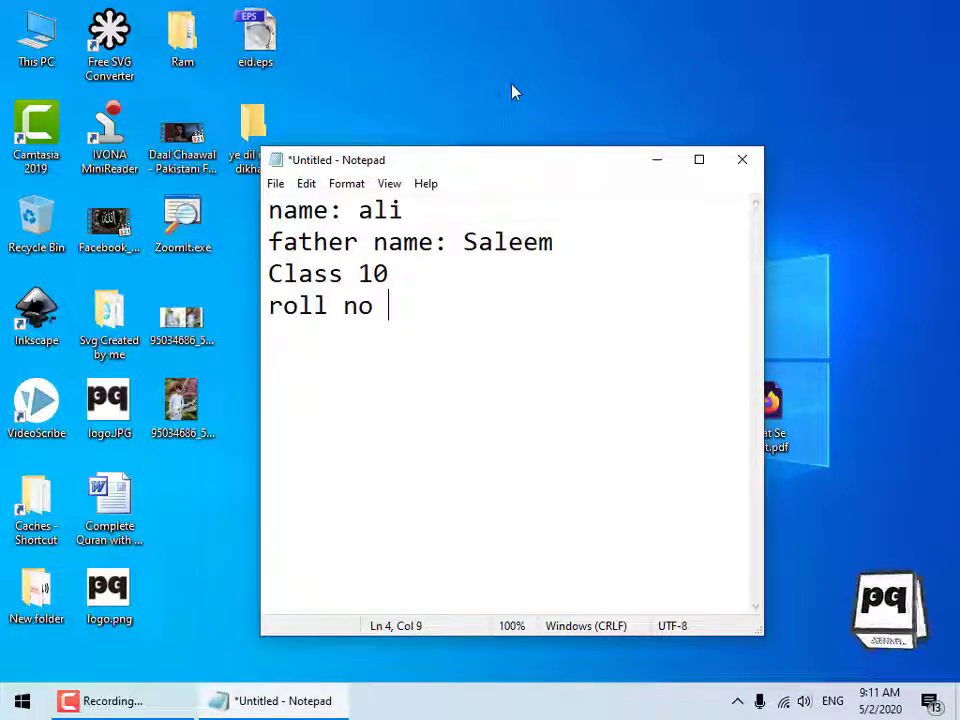
{"action": "type", "text": " 1"}
{"action": "key", "text": "Return"}
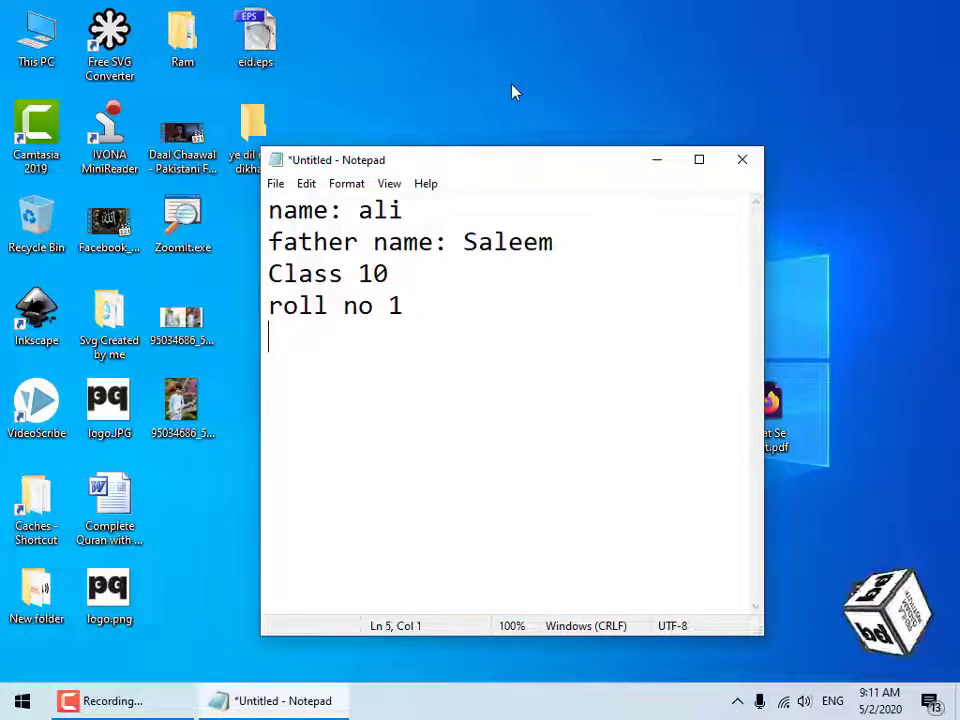
{"action": "type", "text": "GHS "}
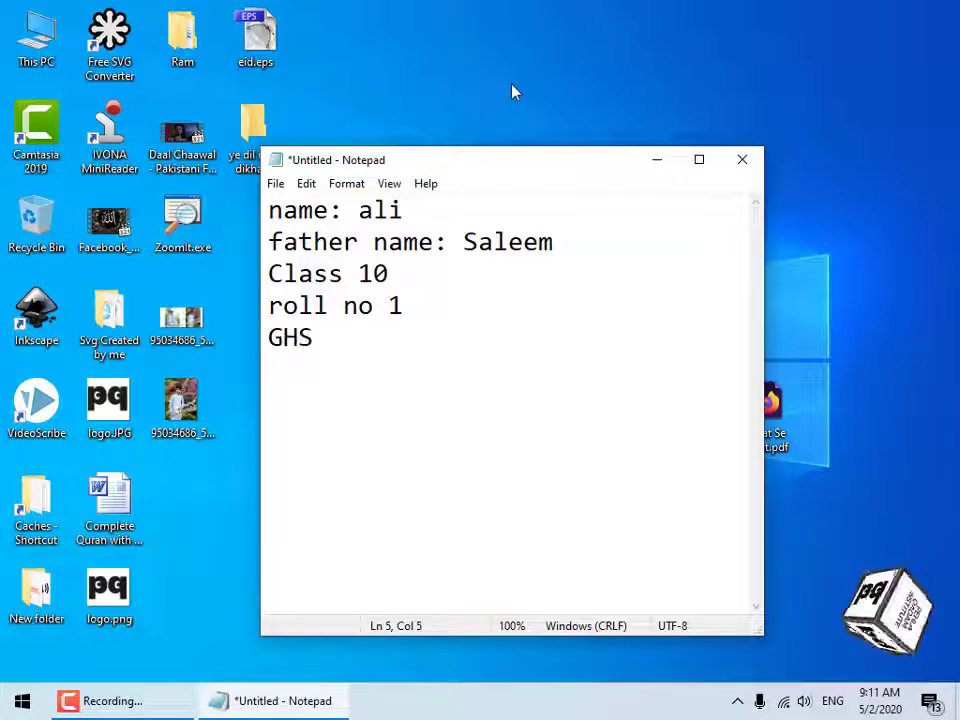
{"action": "type", "text": "Hazro"}
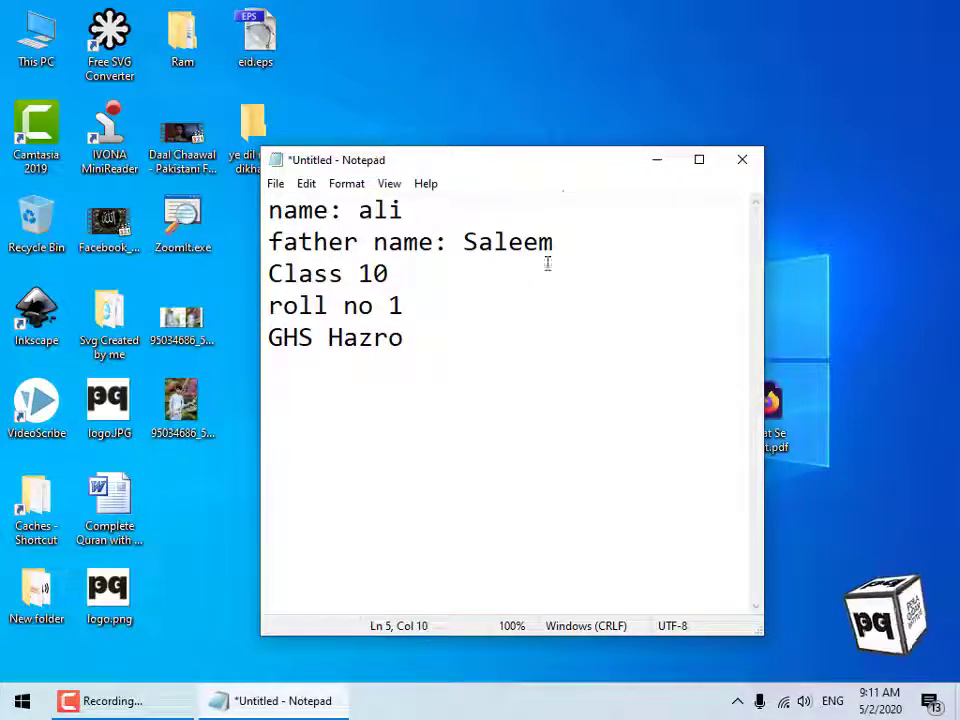
{"action": "left_click_drag", "start_coordinate": [558, 174], "coordinate": [583, 156]}
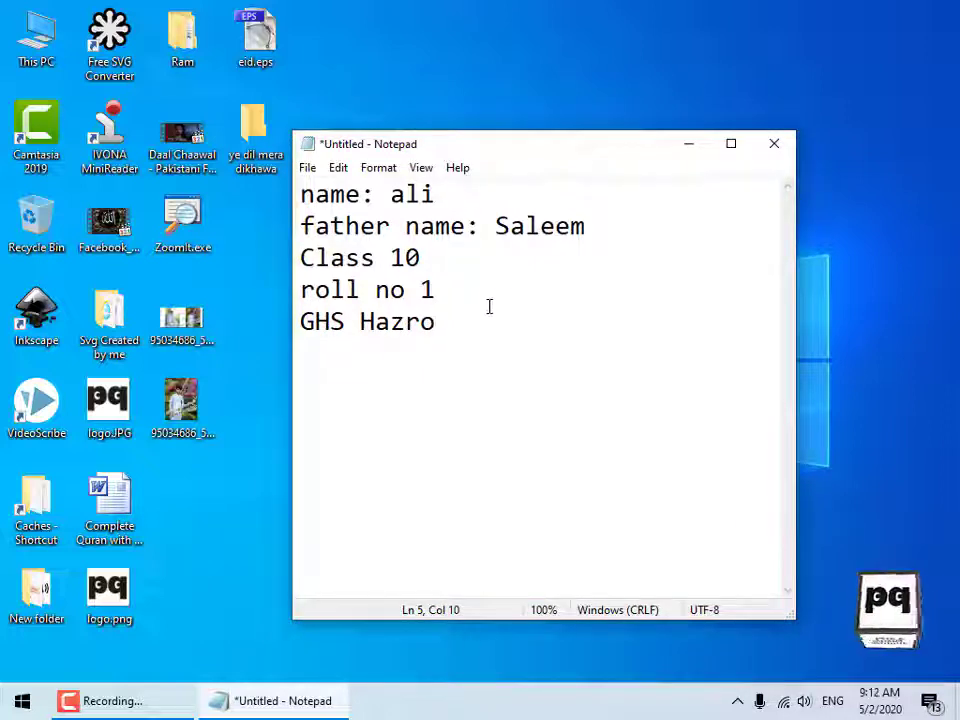
- Save the untitled note as ALi.txt in the Documents folder
{"action": "left_click", "coordinate": [306, 167]}
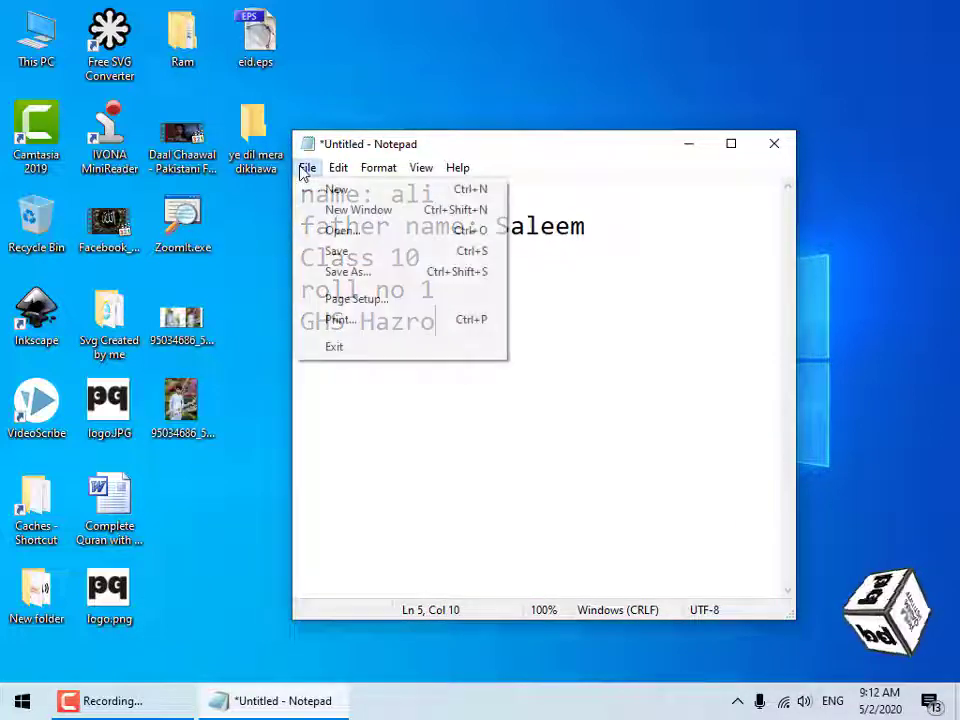
{"action": "left_click", "coordinate": [348, 260]}
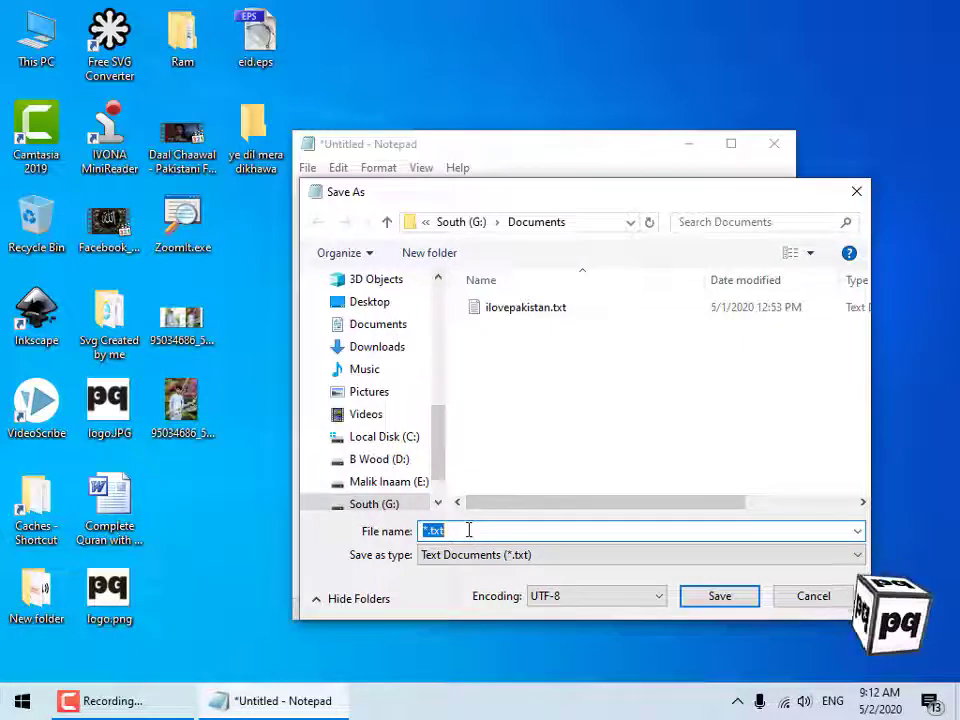
{"action": "type", "text": "ALi"}
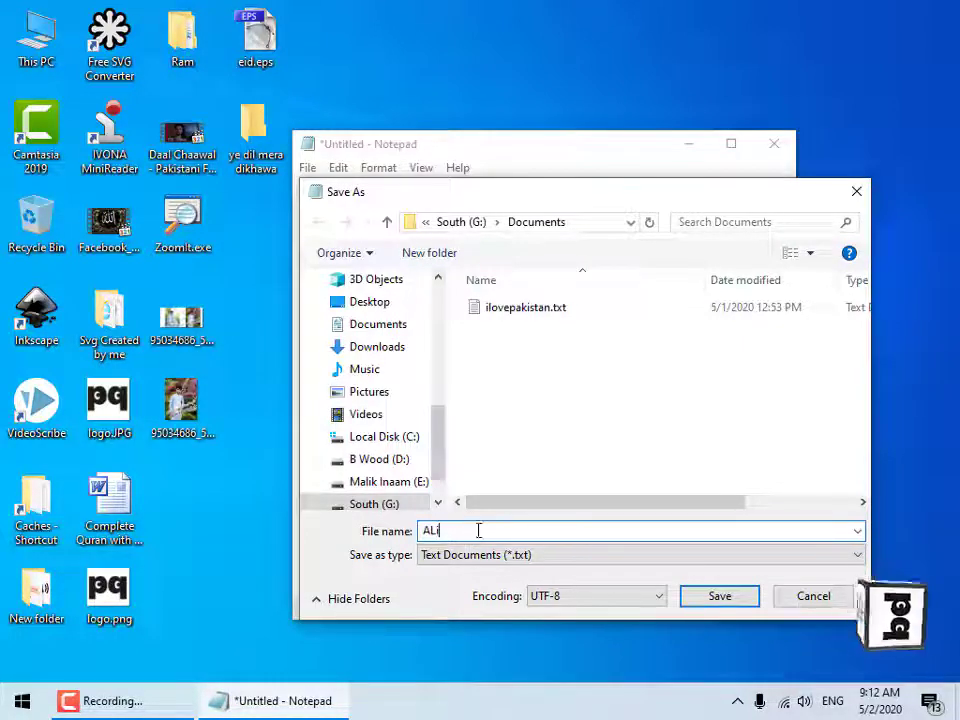
{"action": "left_click", "coordinate": [709, 602]}
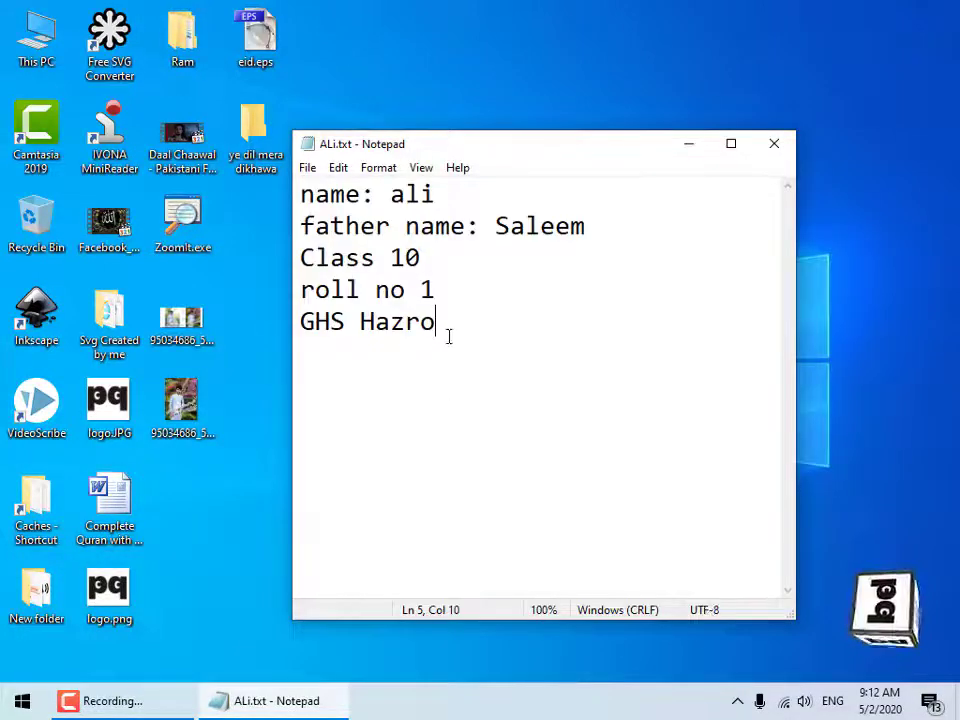
- Replace the old record with the new student's name line, fixing a misspelled word
{"action": "left_click_drag", "start_coordinate": [448, 336], "coordinate": [300, 203]}
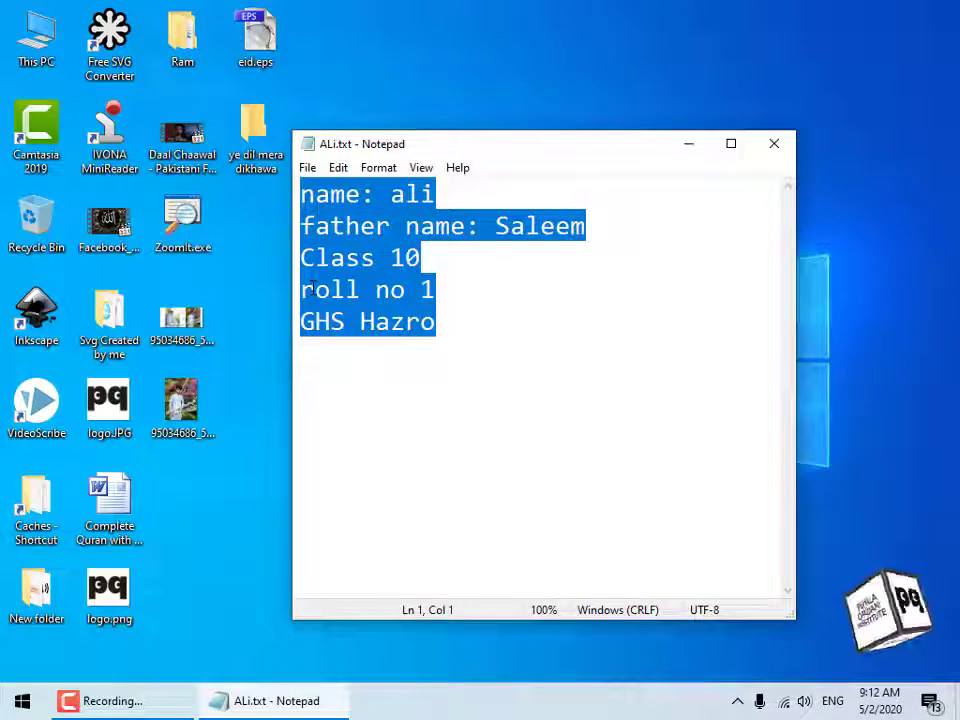
{"action": "type", "text": "name "}
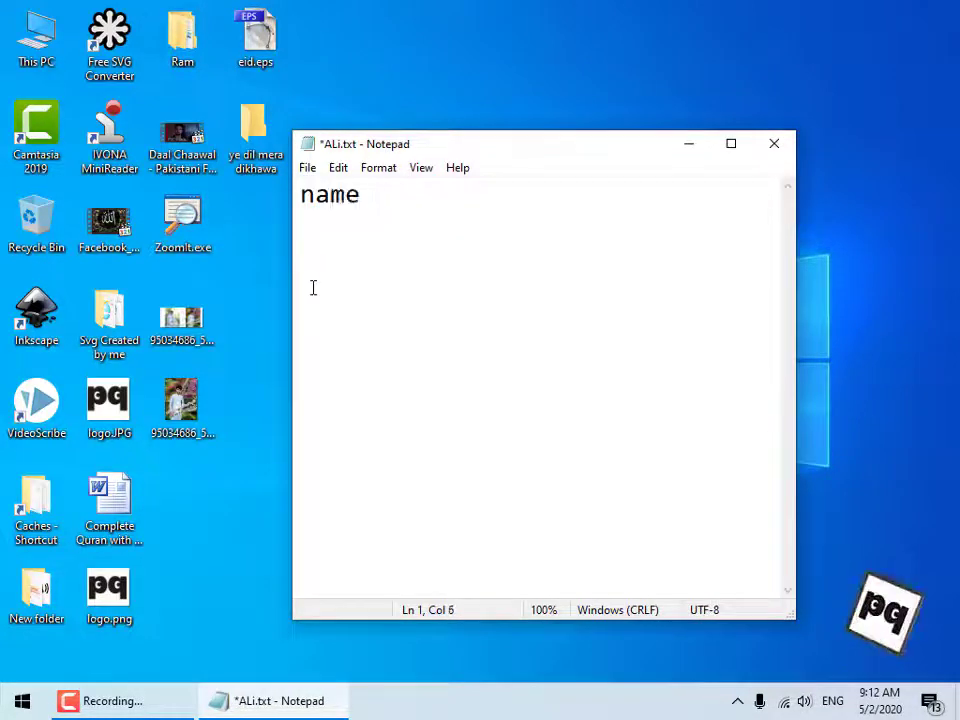
{"action": "type", "text": "Salman"}
{"action": "key", "text": "Tab"}
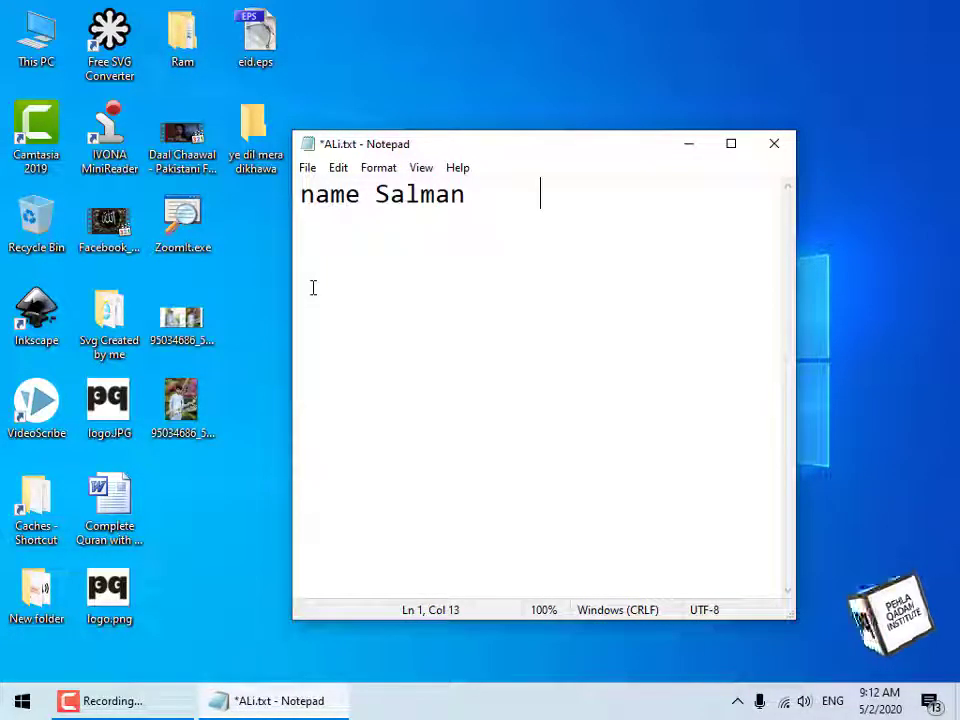
{"action": "key", "text": "Return"}
{"action": "type", "text": "salmna"}
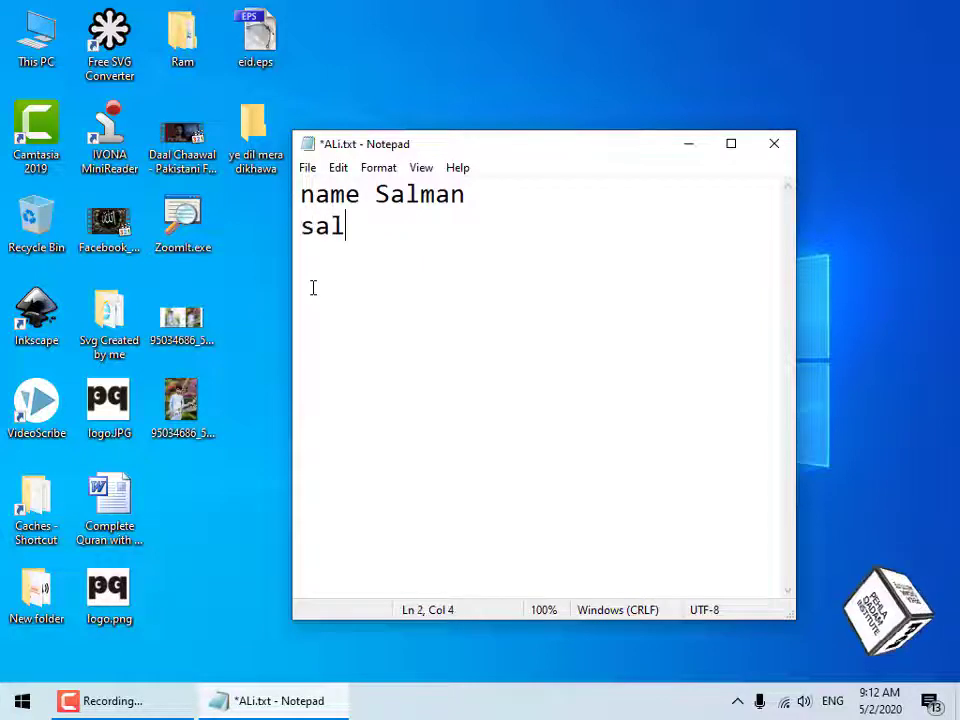
{"action": "key", "text": "BackSpace"}
{"action": "key", "text": "BackSpace"}
{"action": "key", "text": "BackSpace"}
{"action": "key", "text": "BackSpace"}
{"action": "key", "text": "BackSpace"}
{"action": "key", "text": "BackSpace"}
{"action": "key", "text": "BackSpace"}
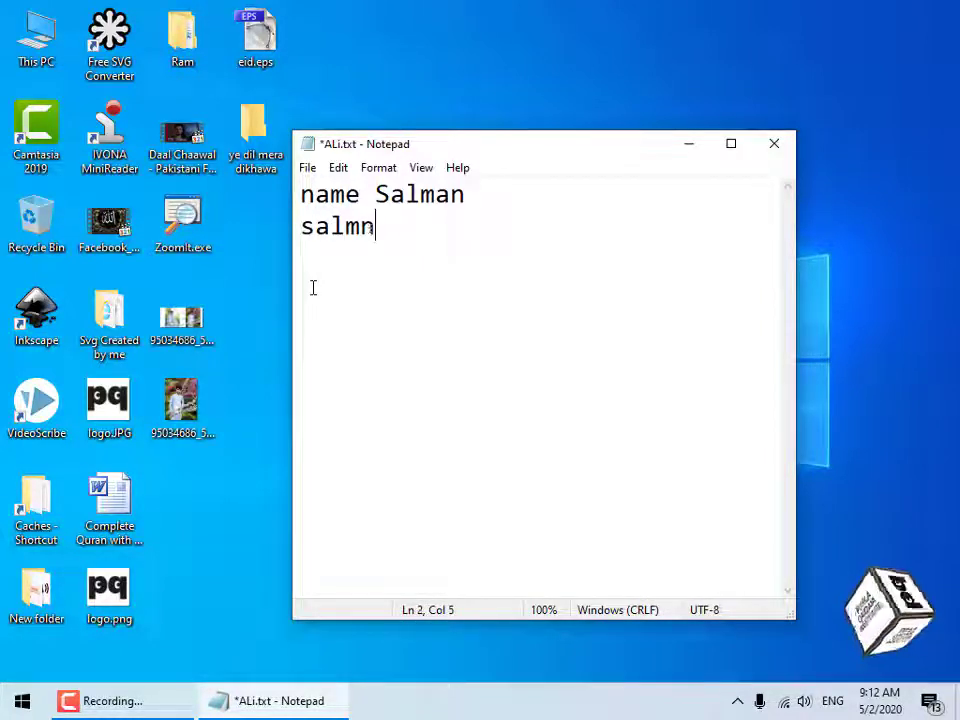
- Add lines for the father's name, Class 10 and Roll No 2
{"action": "type", "text": "f"}
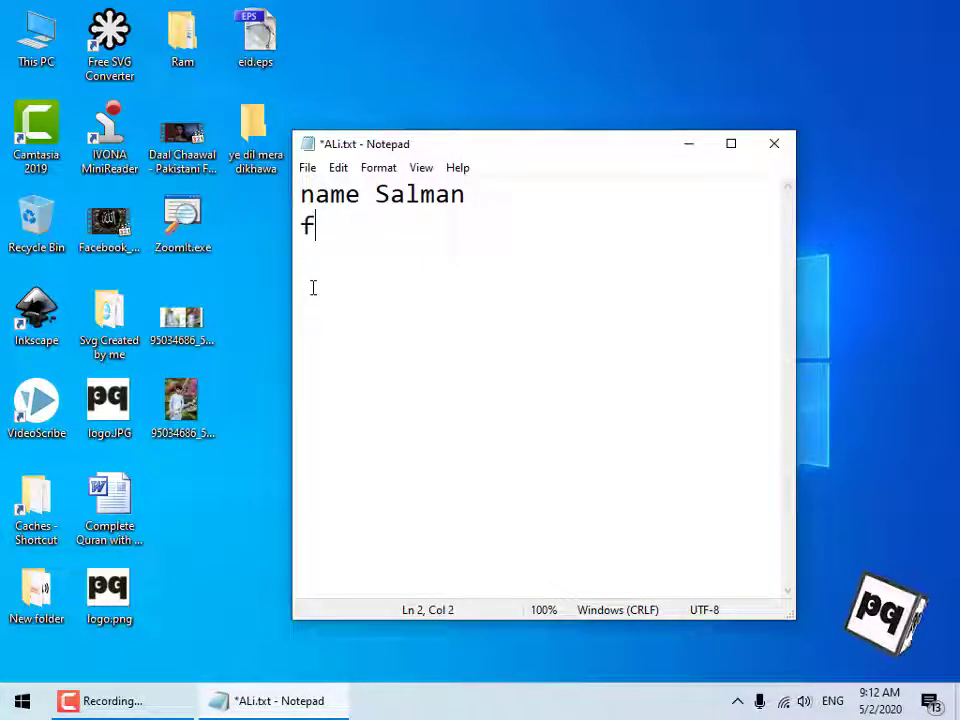
{"action": "type", "text": "ather name "}
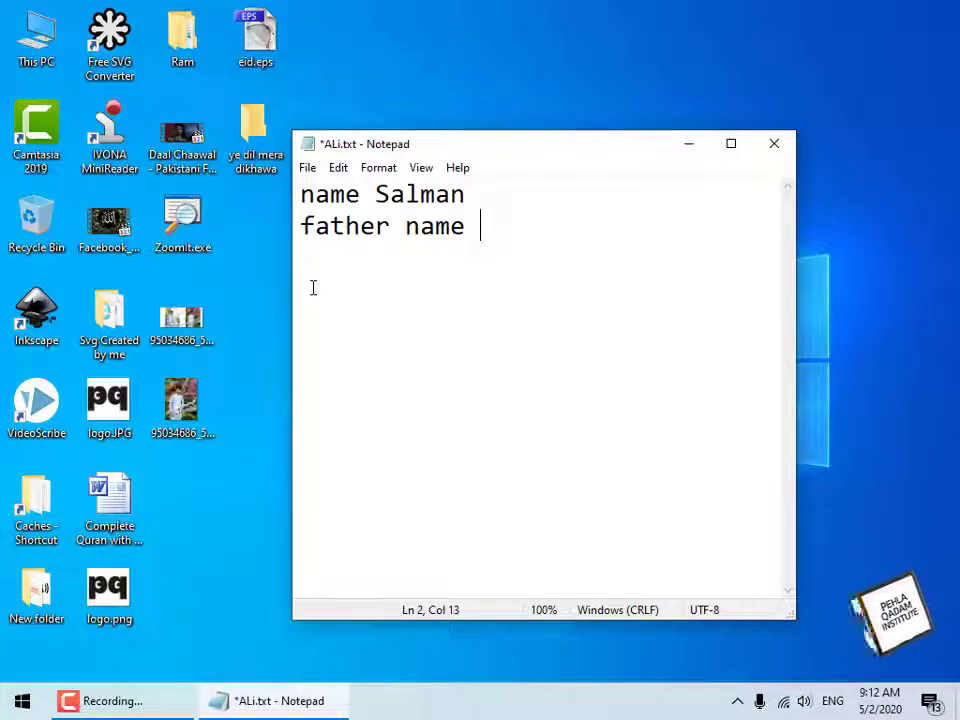
{"action": "type", "text": "Ali"}
{"action": "key", "text": "Return"}
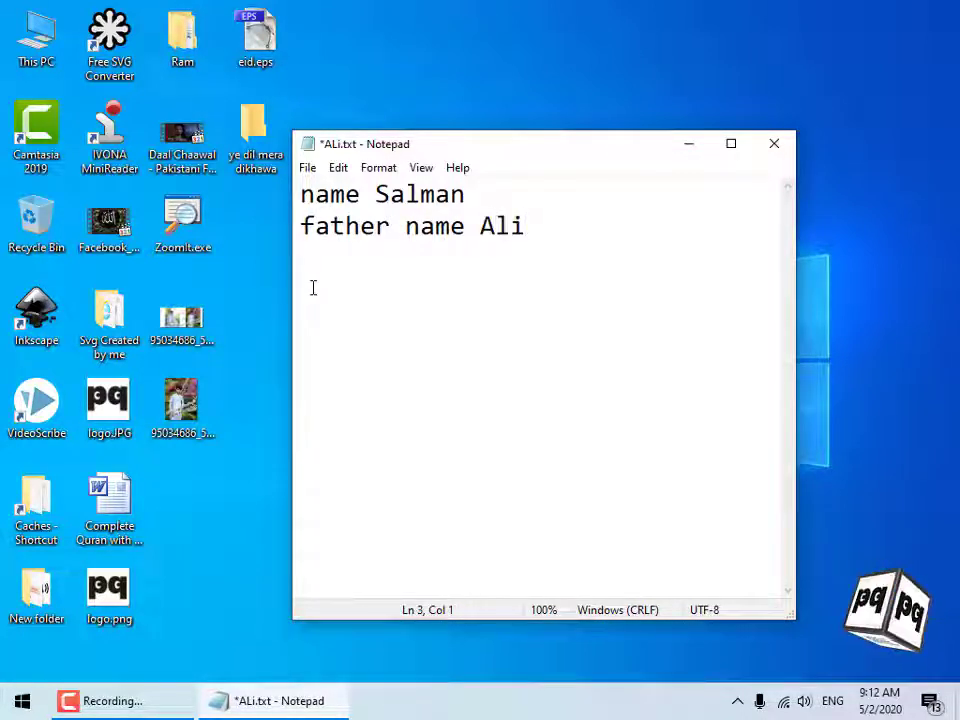
{"action": "type", "text": "Clas"}
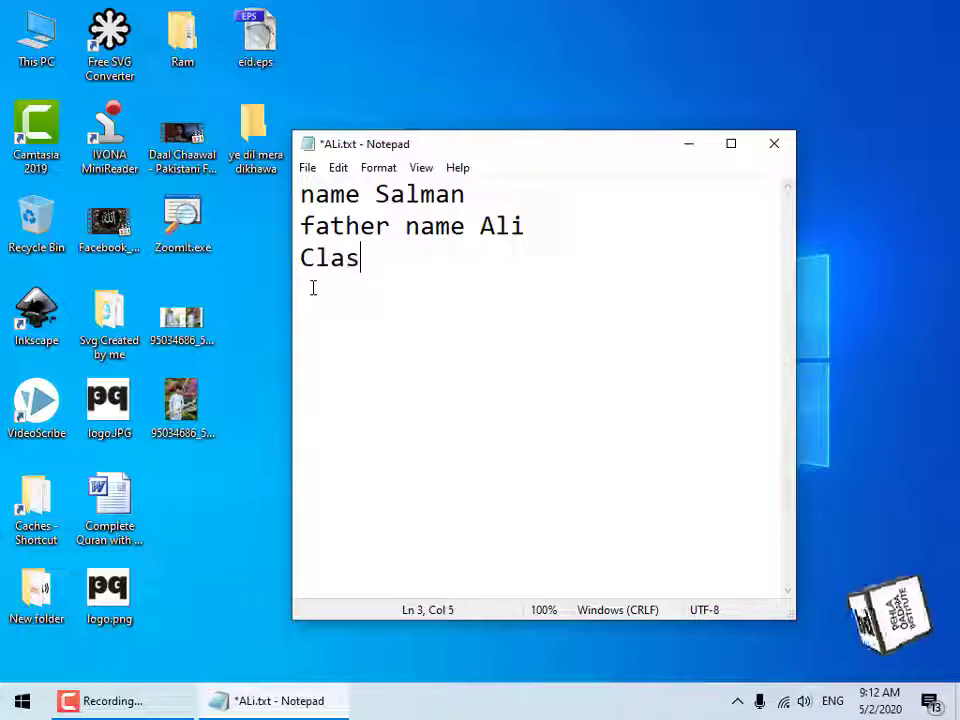
{"action": "type", "text": "s 10"}
{"action": "key", "text": "Return"}
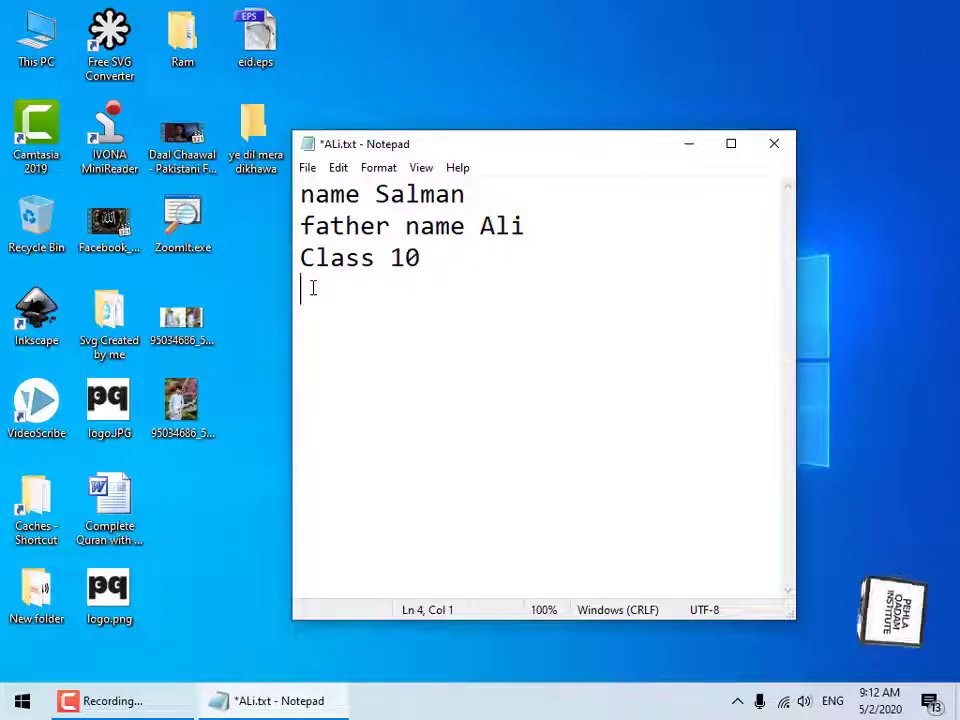
{"action": "type", "text": "Roll No"}
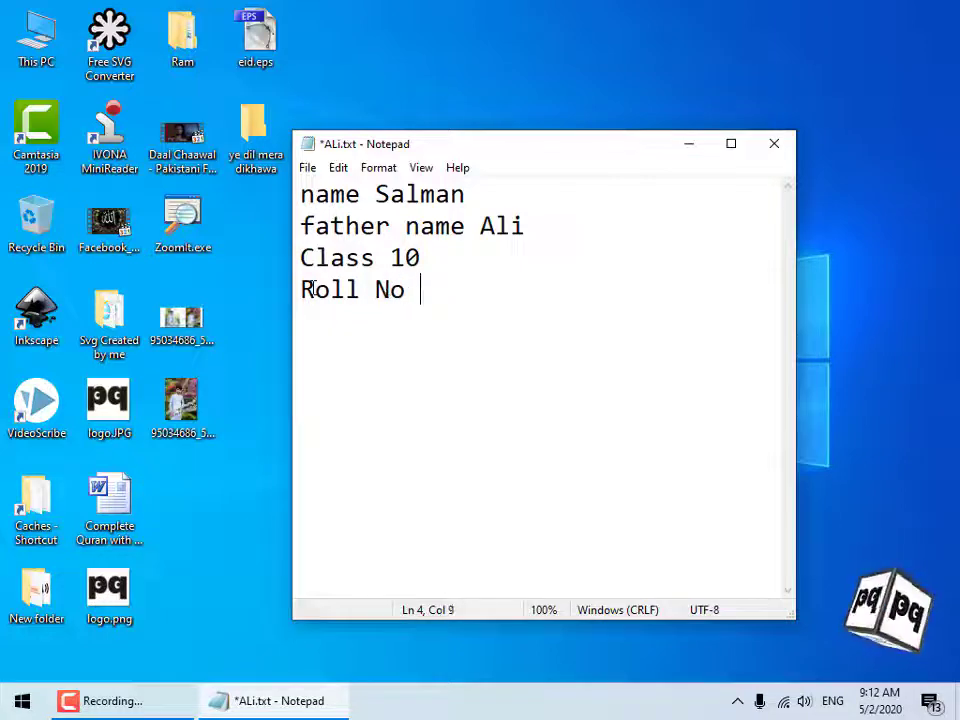
{"action": "type", "text": " 2"}
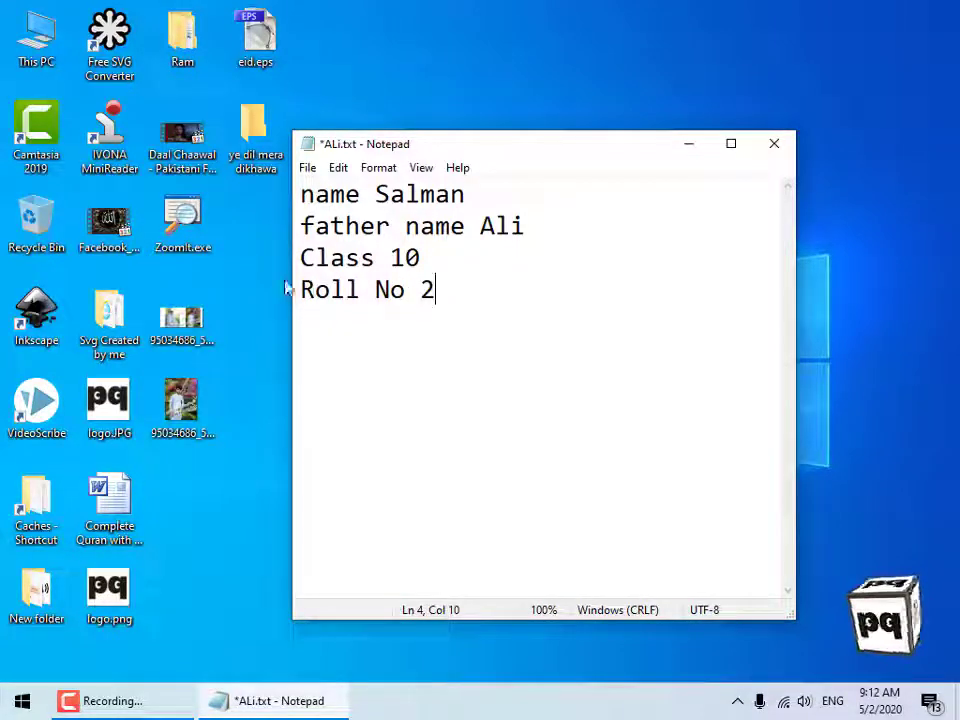
{"action": "left_click", "coordinate": [307, 168]}
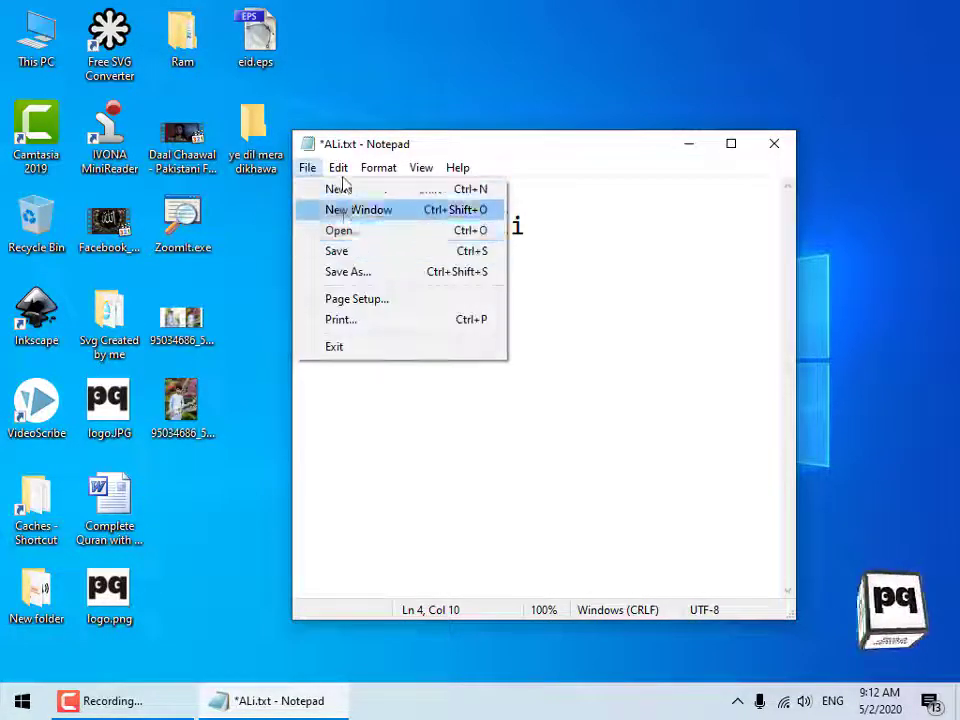
- Save the edited record under a new name, Salman.txt, in Documents
{"action": "left_click", "coordinate": [350, 146]}
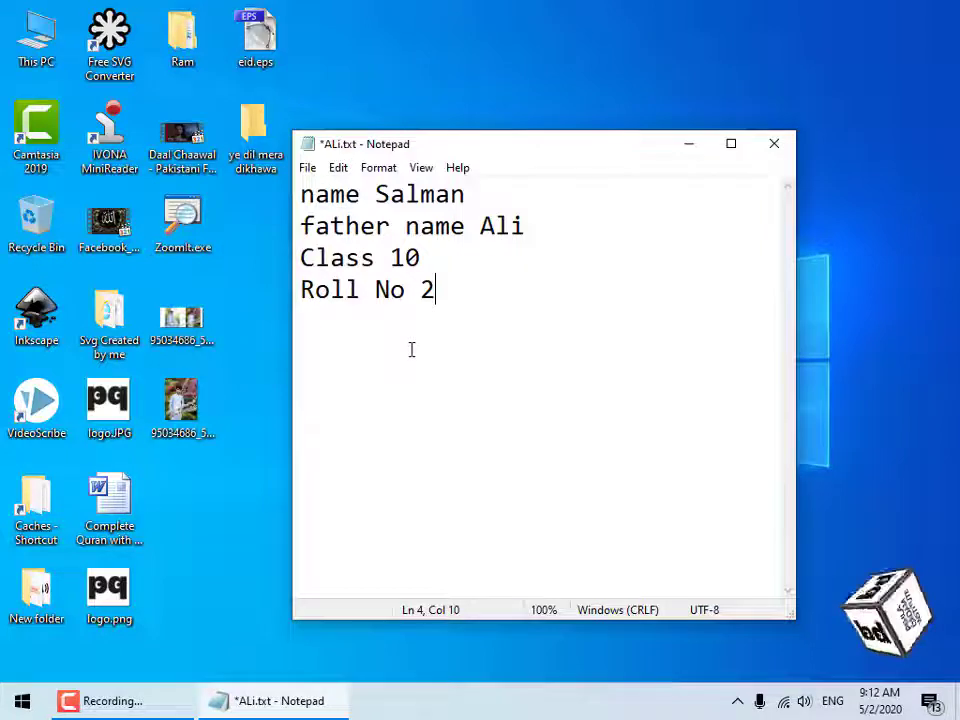
{"action": "left_click", "coordinate": [309, 169]}
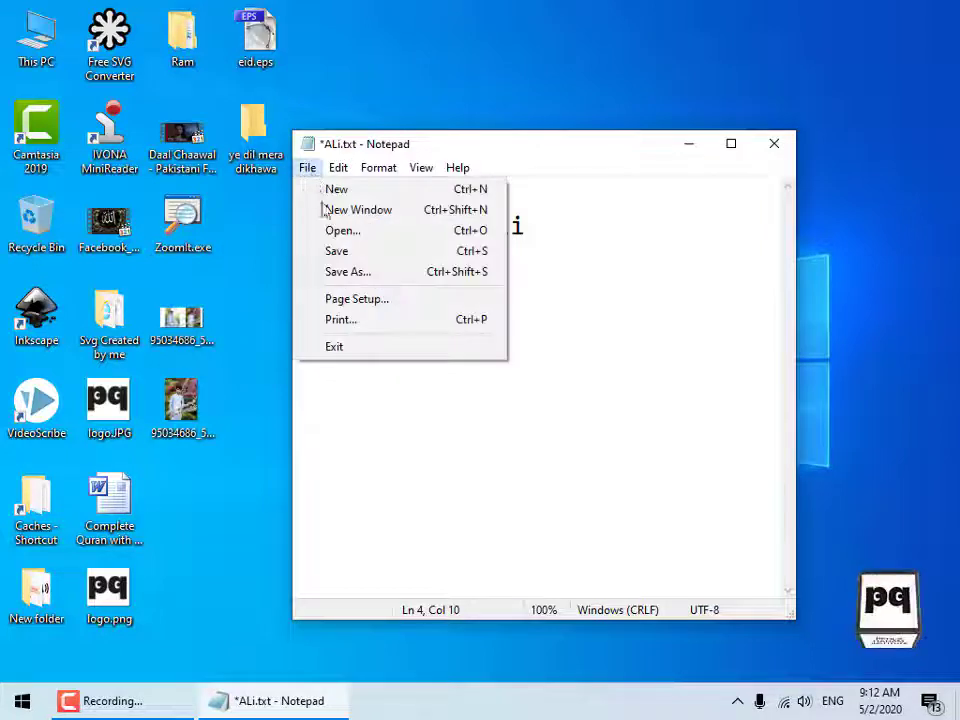
{"action": "left_click", "coordinate": [369, 274]}
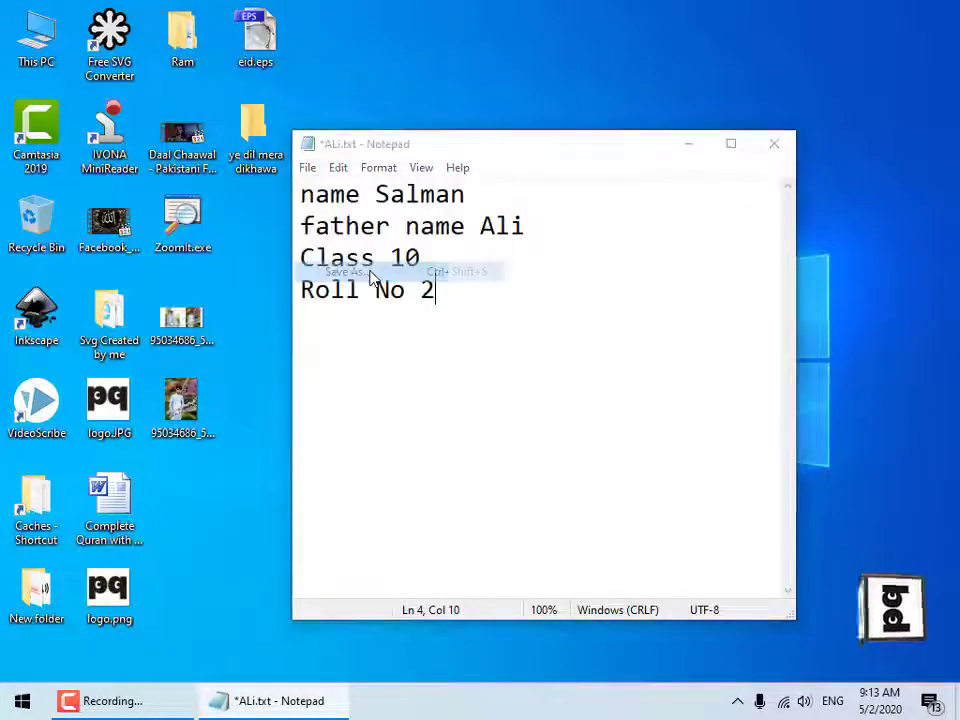
{"action": "left_click_drag", "start_coordinate": [530, 202], "coordinate": [474, 216]}
{"action": "type", "text": "Salman"}
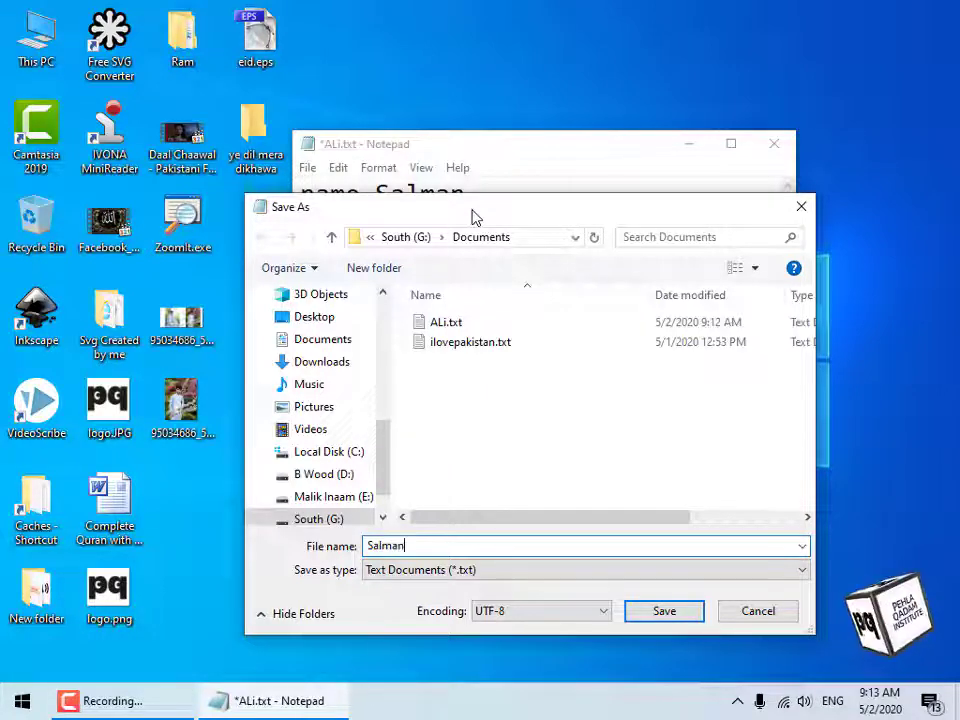
{"action": "left_click", "coordinate": [667, 611]}
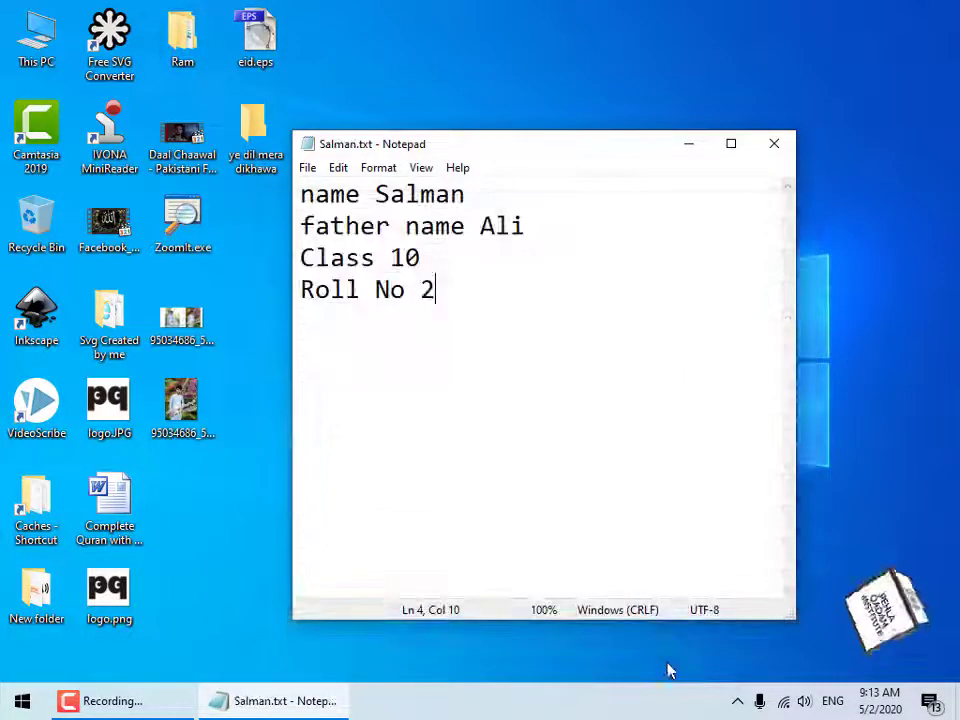
{"action": "left_click", "coordinate": [307, 168]}
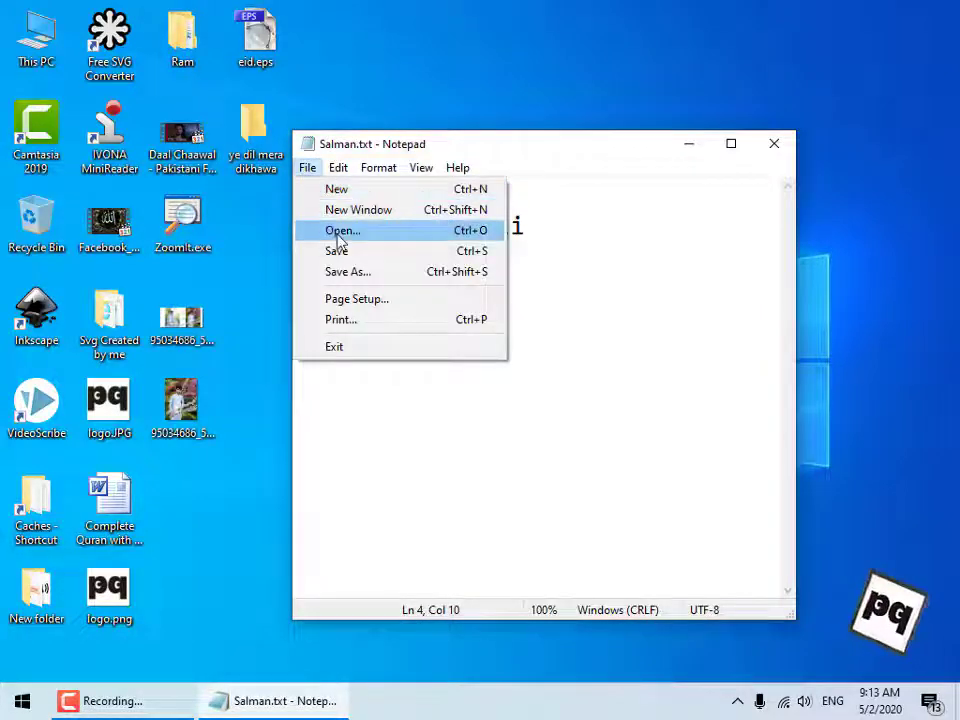
{"action": "left_click", "coordinate": [338, 231]}
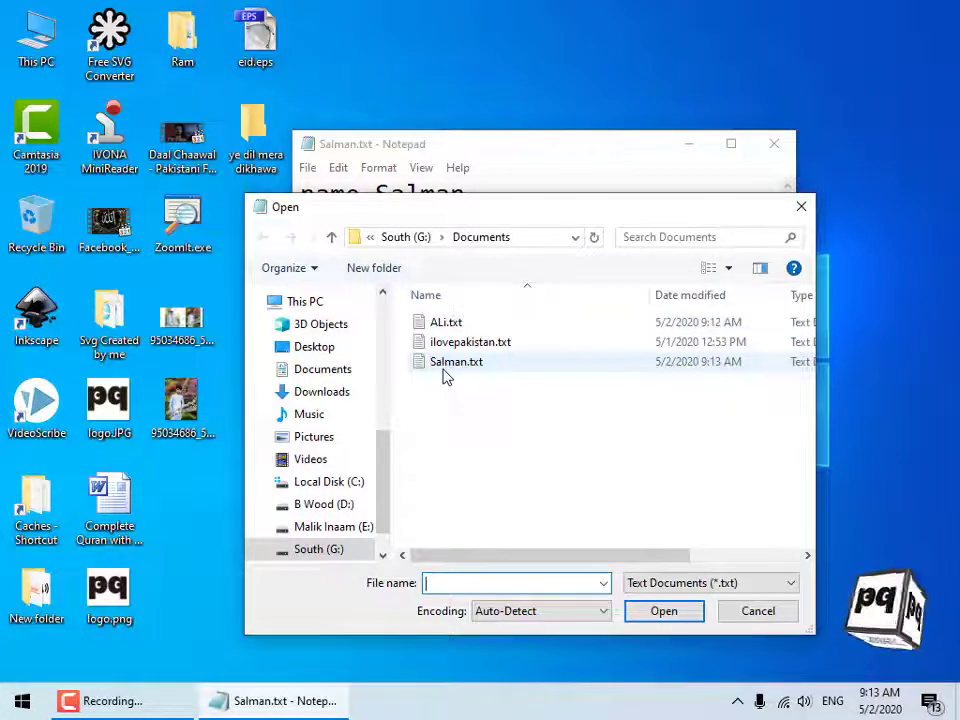
{"action": "left_click", "coordinate": [754, 619]}
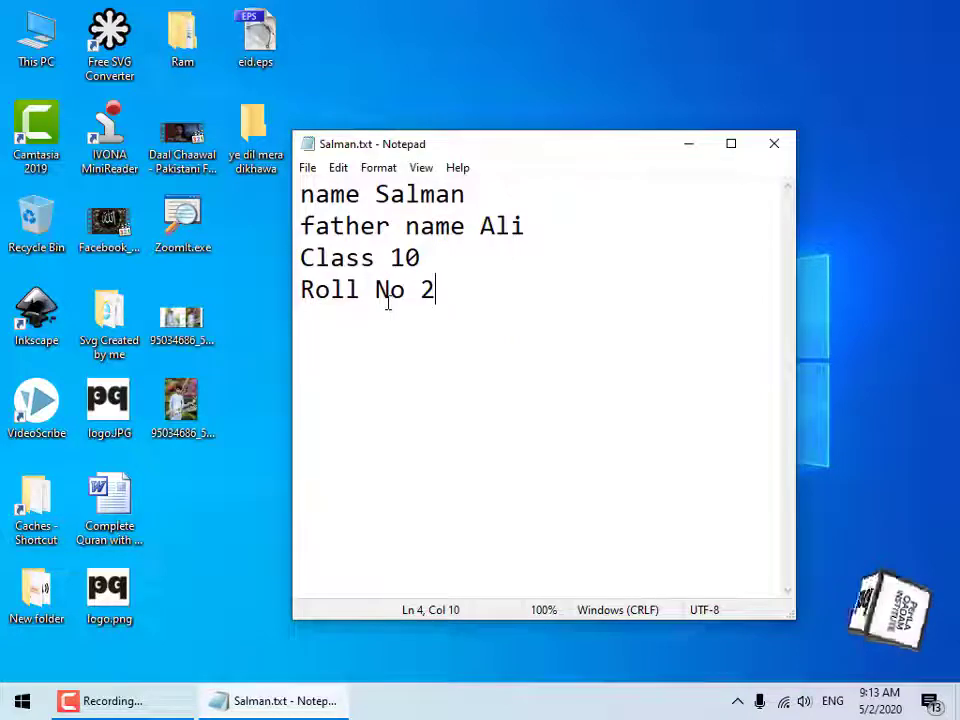
{"action": "left_click", "coordinate": [307, 170]}
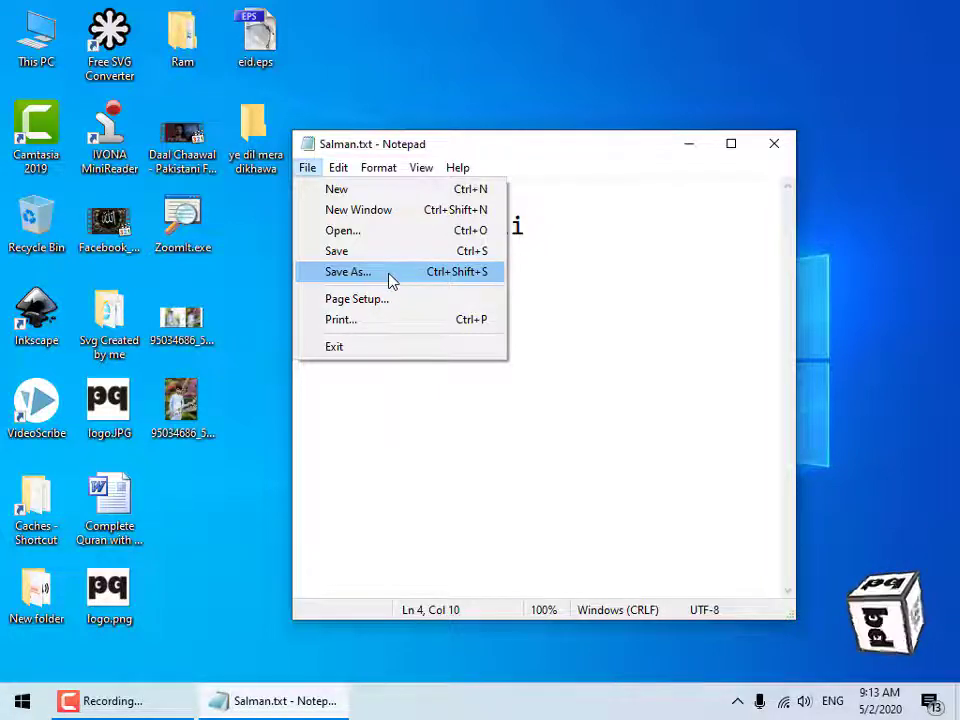
{"action": "left_click", "coordinate": [563, 317]}
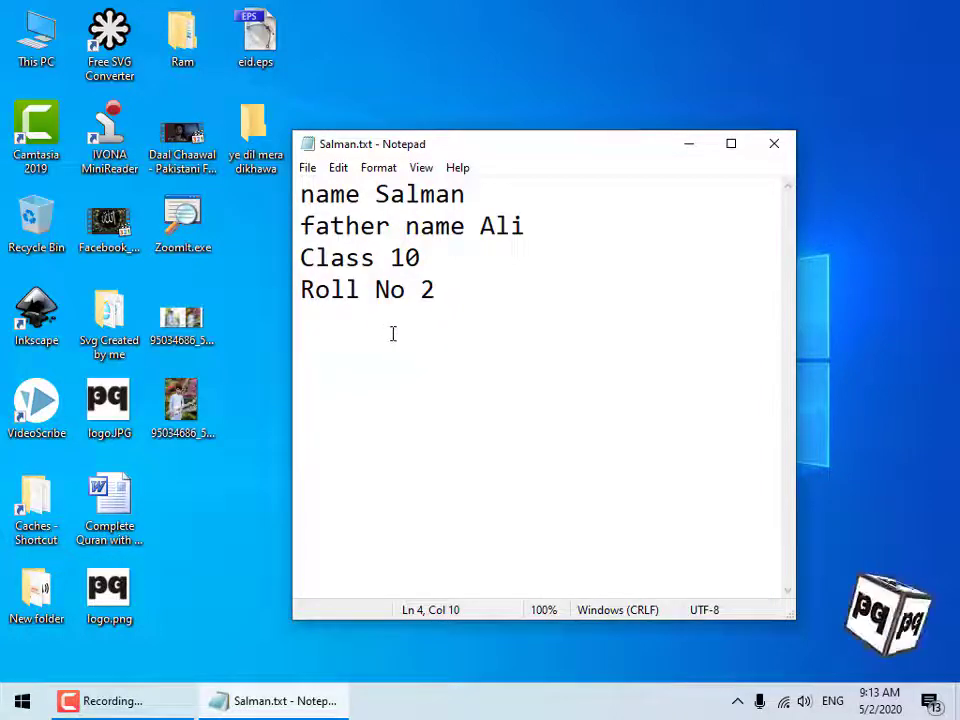
{"action": "left_click", "coordinate": [309, 168]}
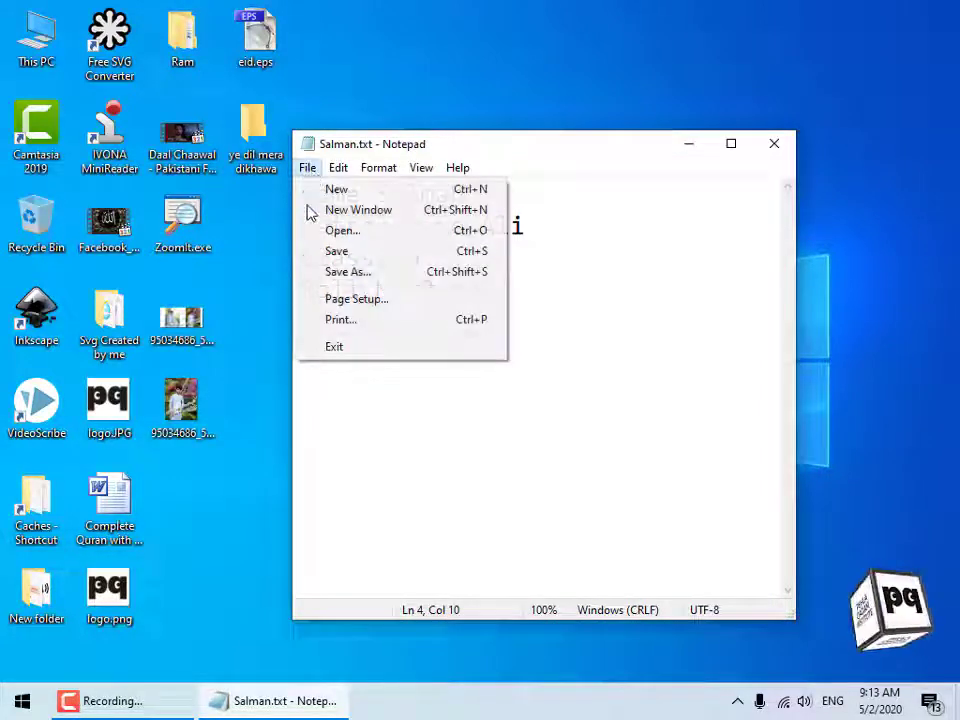
{"action": "left_click", "coordinate": [384, 273]}
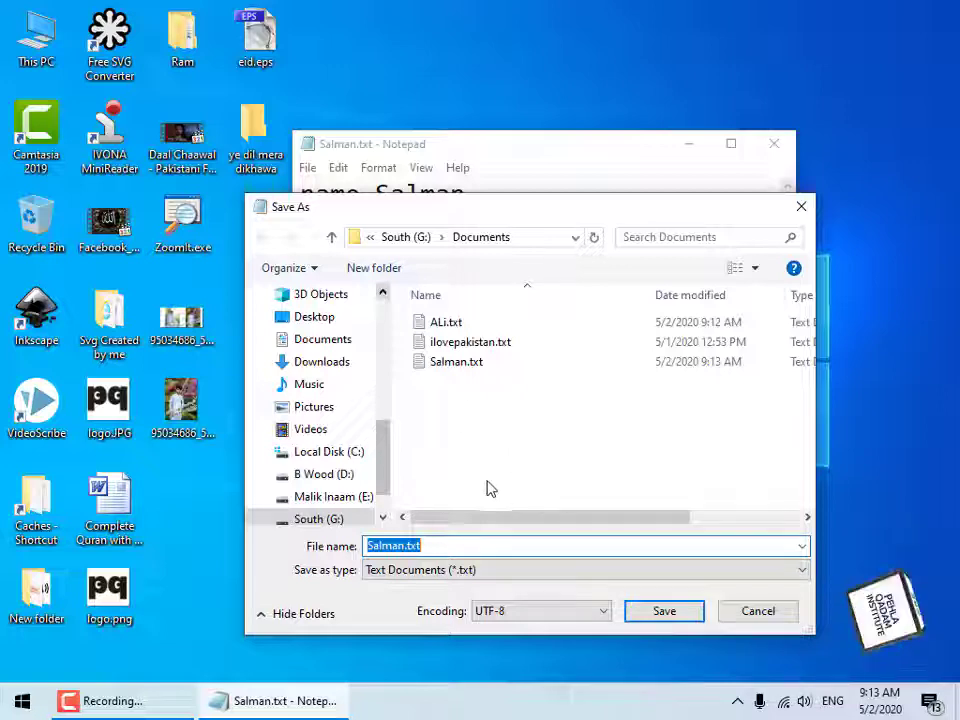
{"action": "left_click", "coordinate": [755, 613]}
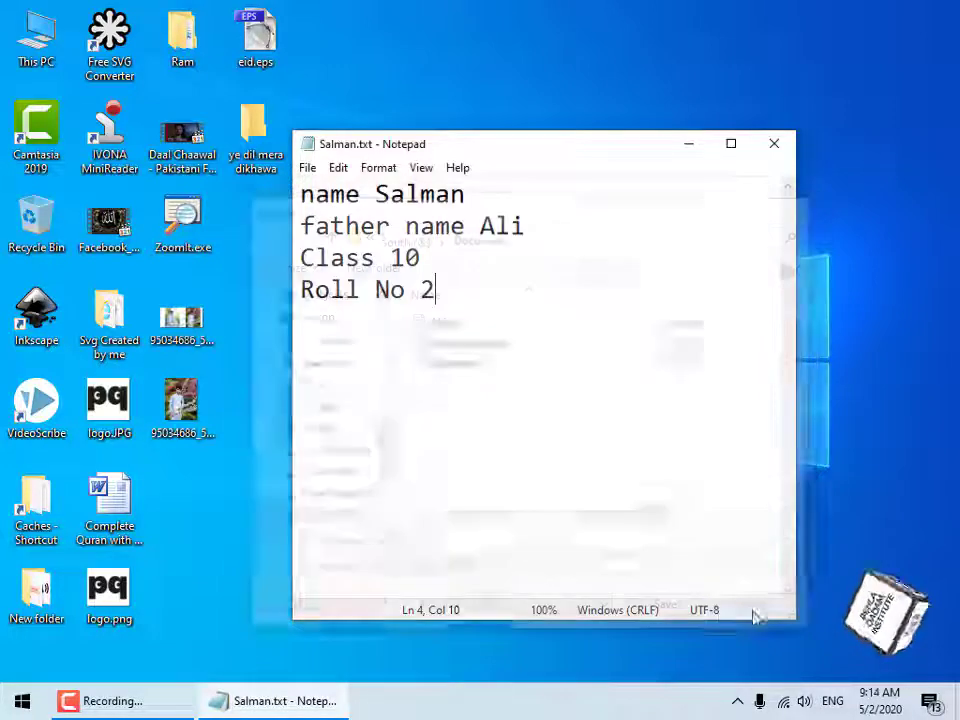
- Close Notepad and open This PC's Properties to show the System information page
{"action": "left_click", "coordinate": [774, 144]}
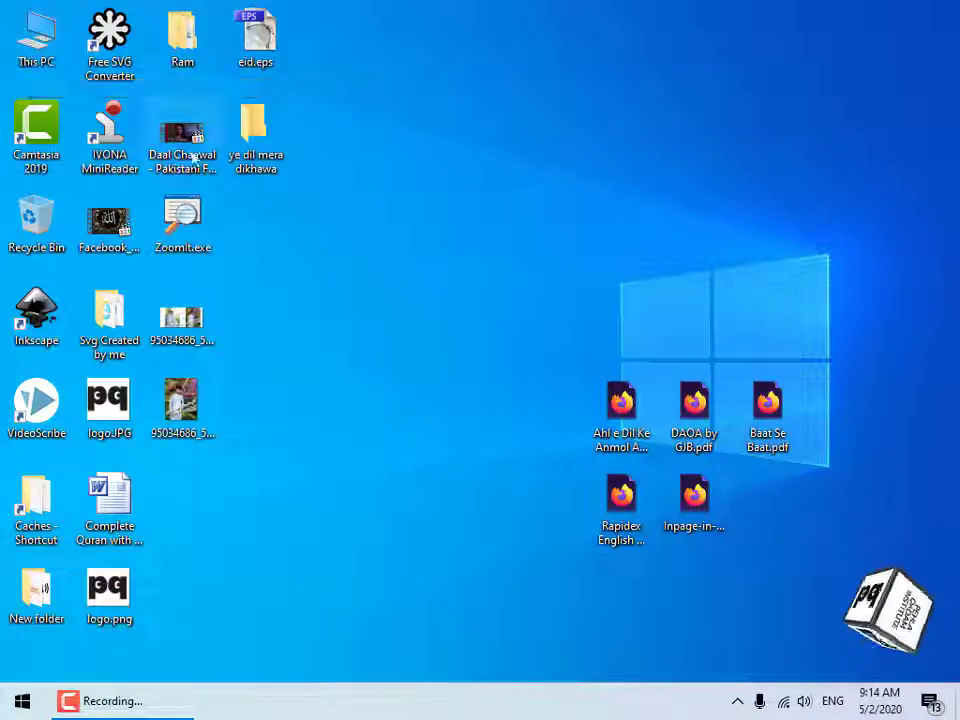
{"action": "right_click", "coordinate": [37, 36]}
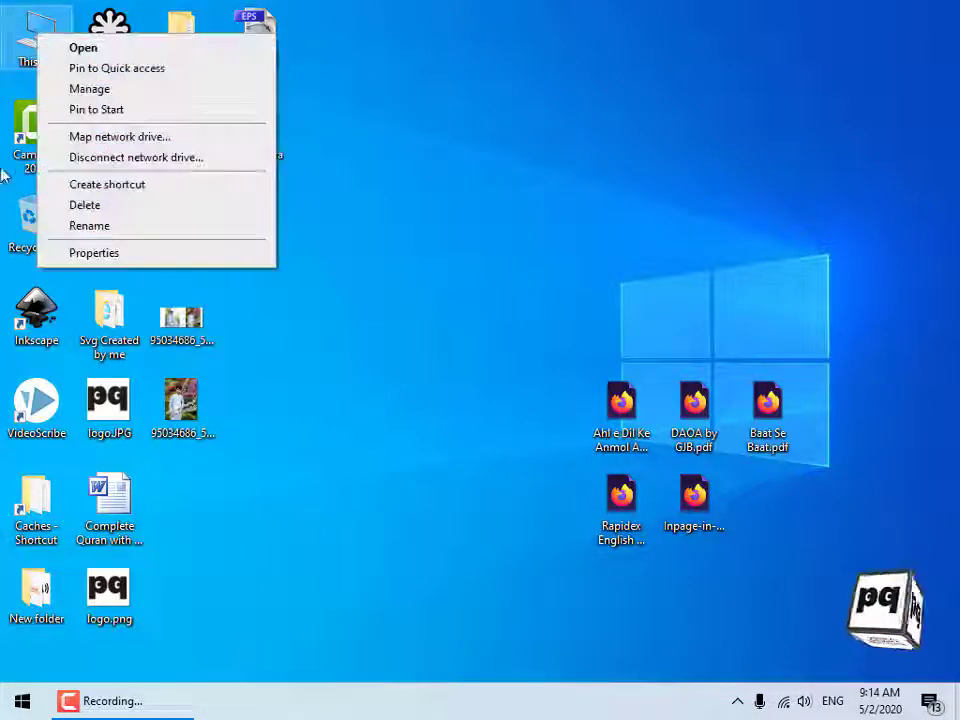
{"action": "left_click", "coordinate": [131, 264]}
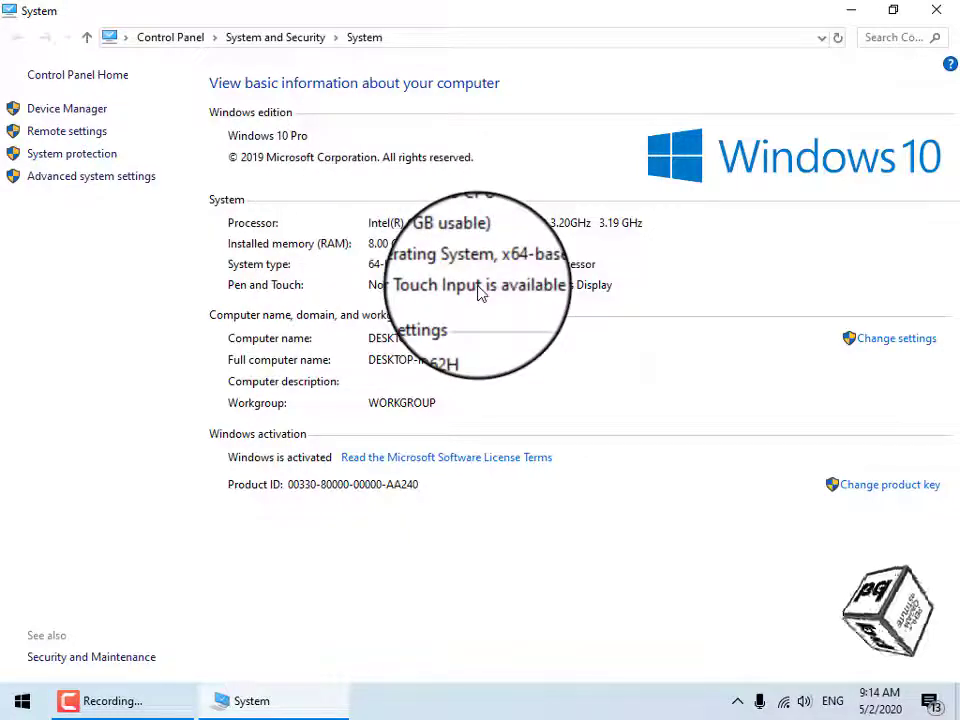
- Close the System page showing Windows 10 Pro and 8.00 GB RAM
{"action": "left_click", "coordinate": [955, 12]}
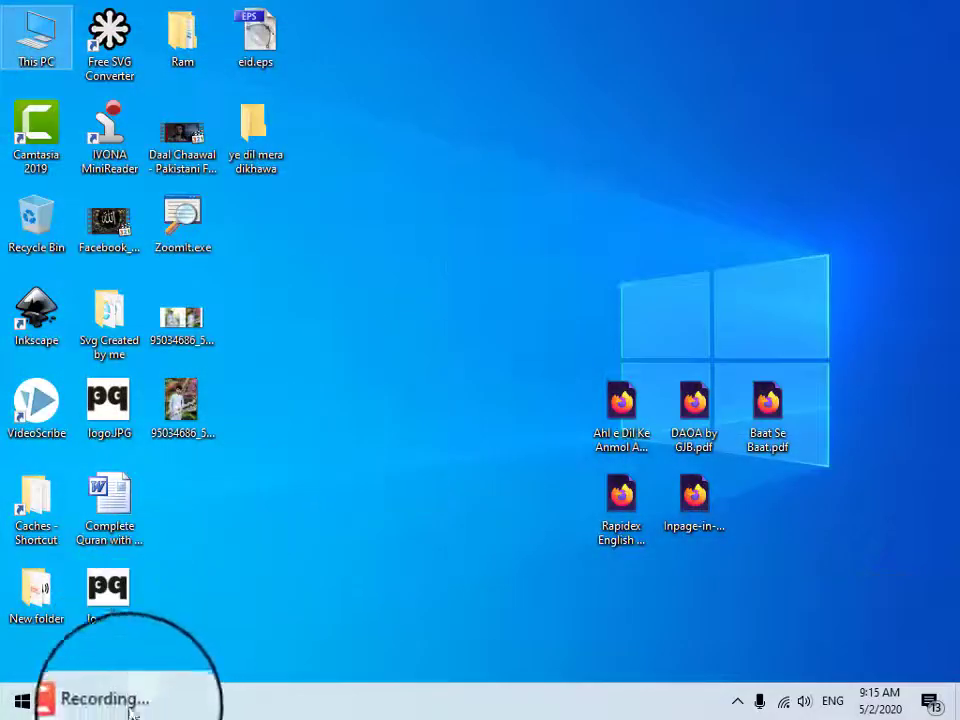